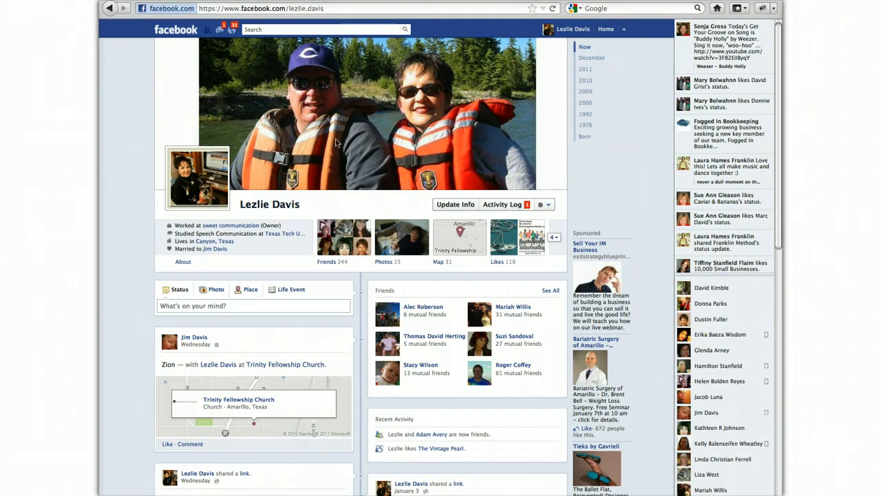
Open the profile's About page and start printing business cards from the Contact Info section.
left_click(510, 182)
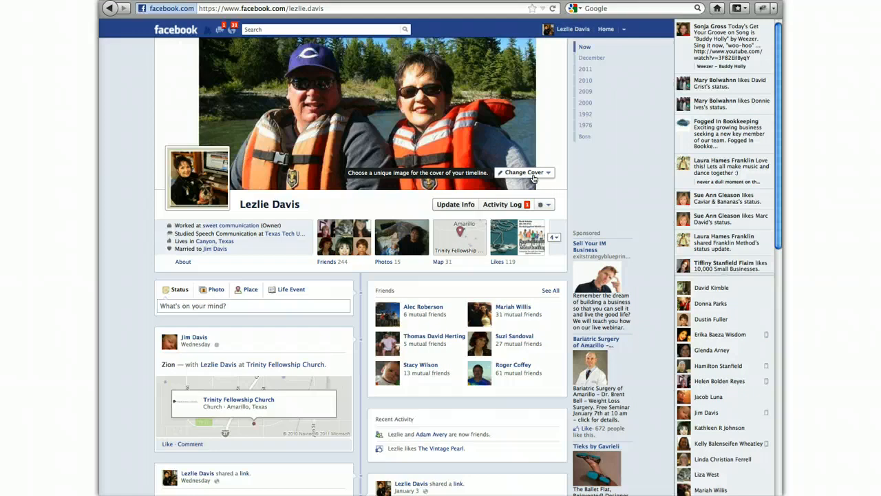
left_click(183, 262)
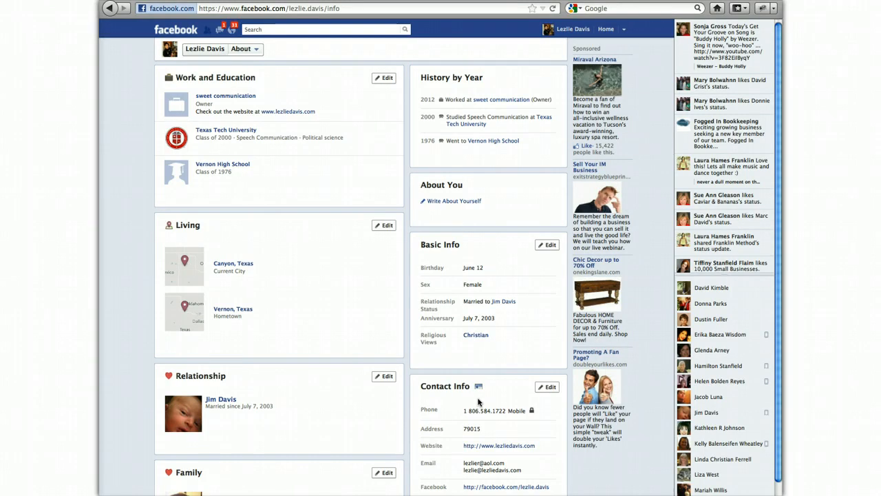
mouse_move(479, 391)
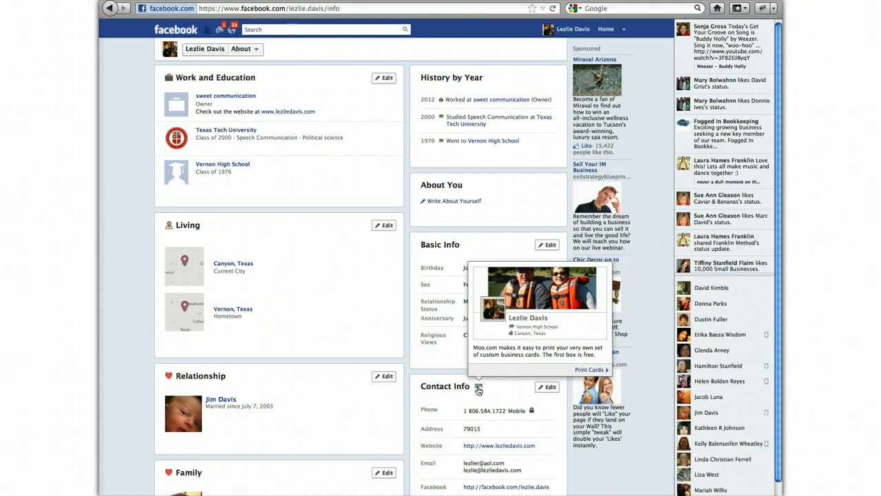
left_click(586, 372)
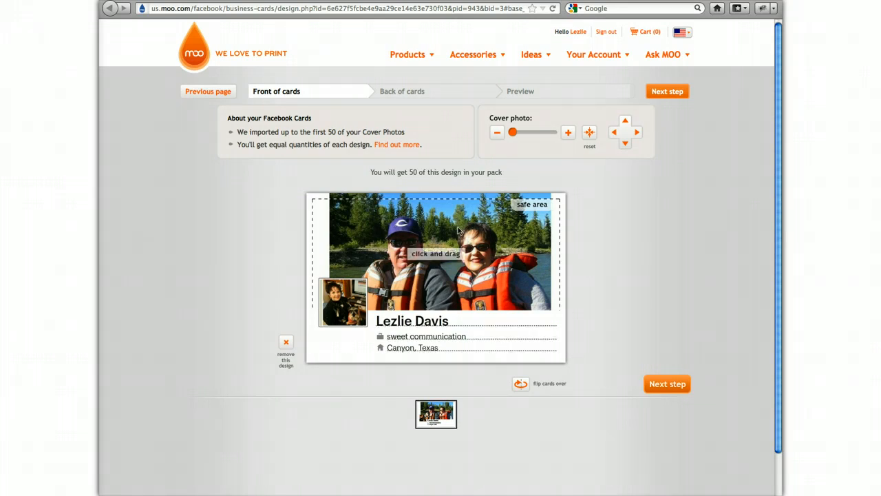
Reposition the cover photo on the card front so both people's faces and life jackets are in frame.
left_click_drag(457, 231, 472, 262)
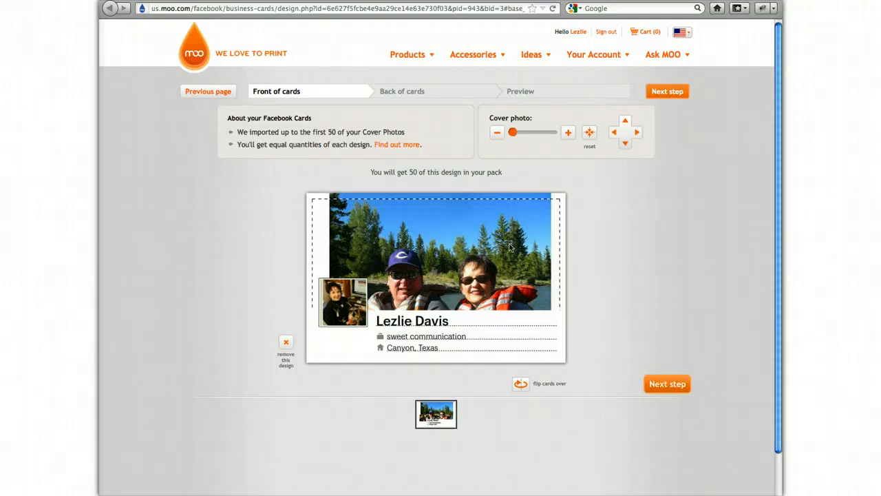
mouse_move(510, 246)
left_mouse_down()
mouse_move(512, 215)
mouse_move(518, 266)
left_mouse_up()
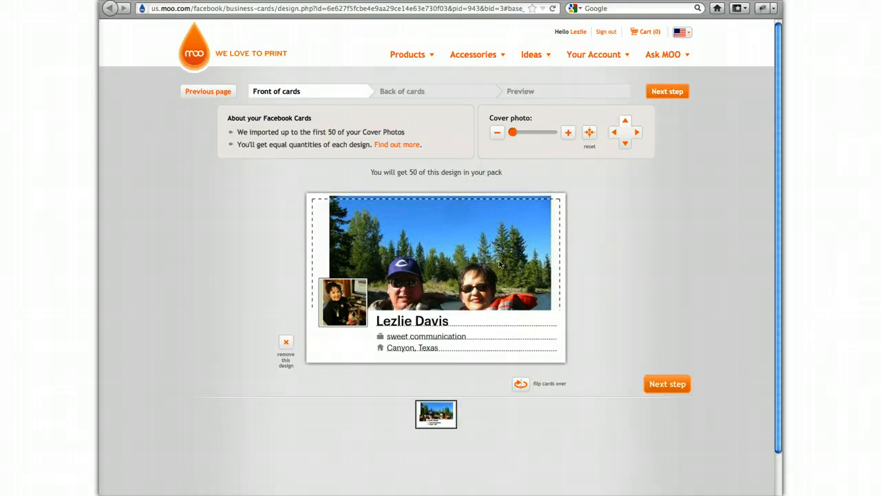
left_click_drag(502, 269, 512, 215)
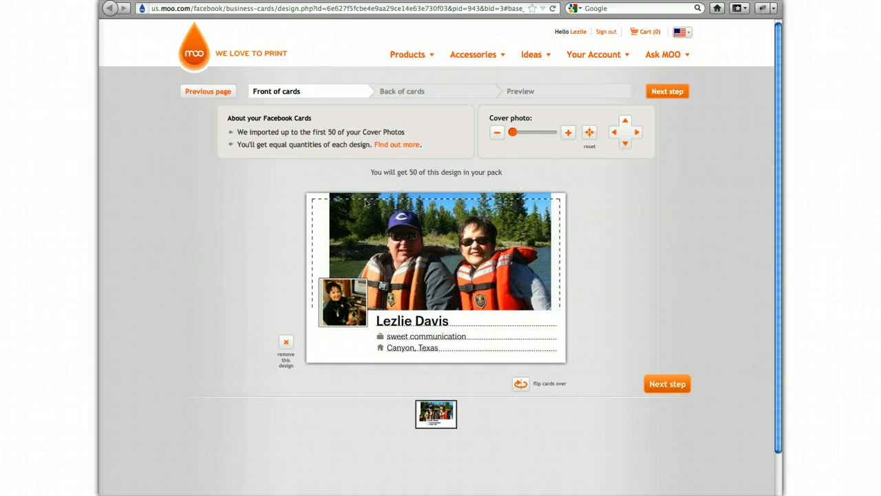
mouse_move(538, 238)
left_mouse_down()
mouse_move(538, 254)
mouse_move(539, 239)
left_mouse_up()
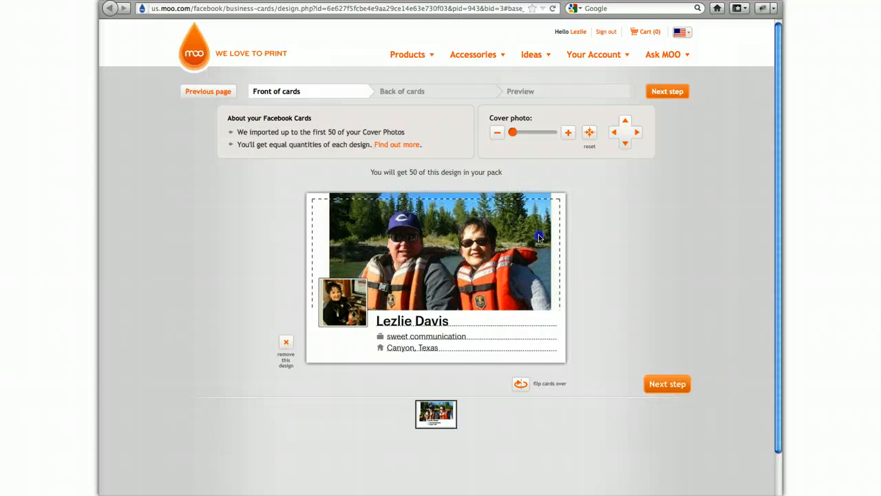
Capitalize the company line on the card front to read Sweet Communication.
left_click(457, 323)
left_click(415, 337)
key("BackSpace")
type("C")
left_click(391, 338)
key("BackSpace")
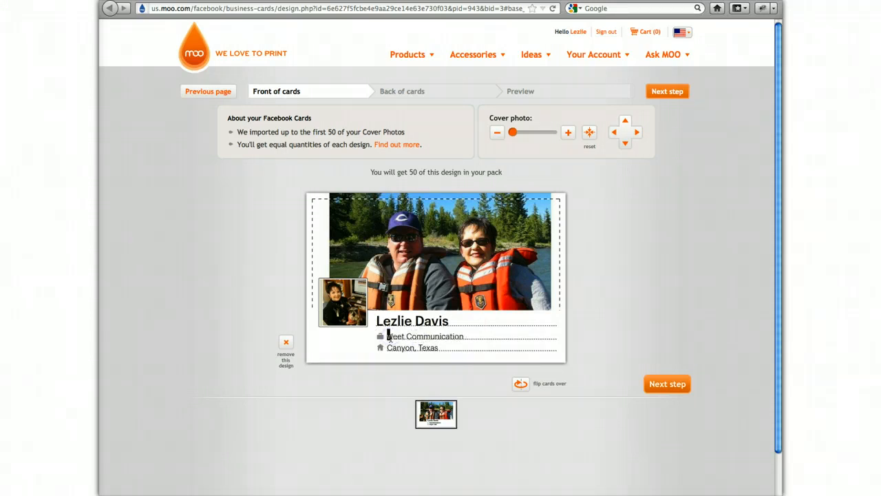
type("S")
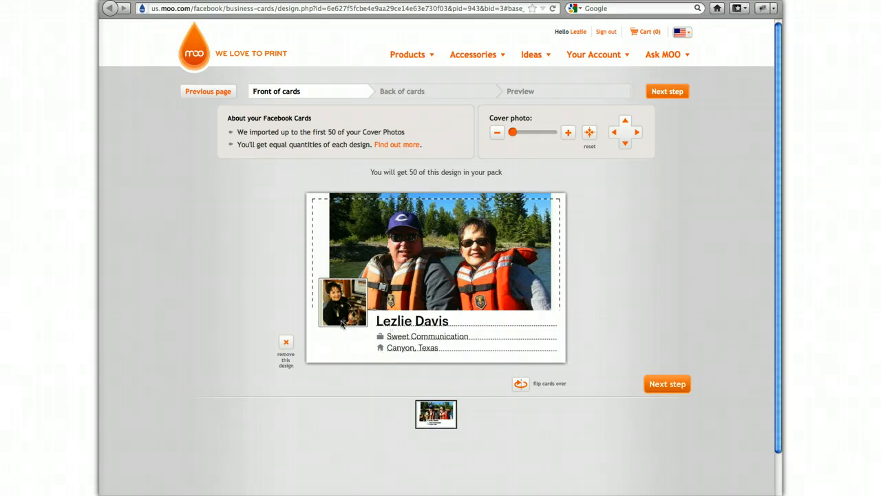
Replace the quote on the card back with "The single biggest problem with communication is the illusion that it has taken place." and add George Bernard Shaw below it.
left_click(520, 386)
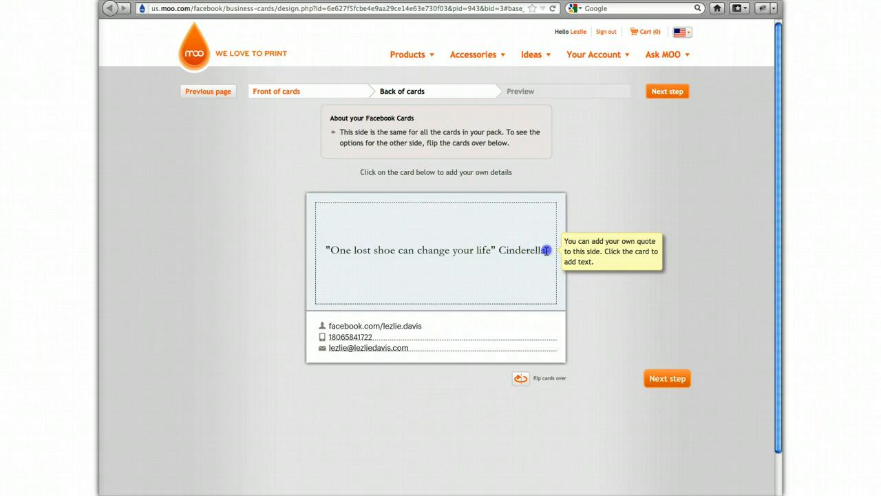
left_click_drag(546, 250, 321, 250)
key("BackSpace")
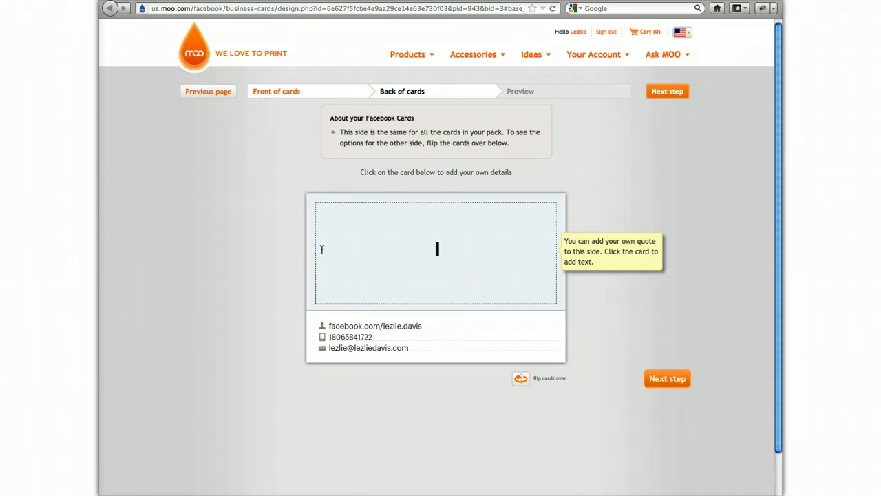
type("\"The single biggest problem with comm")
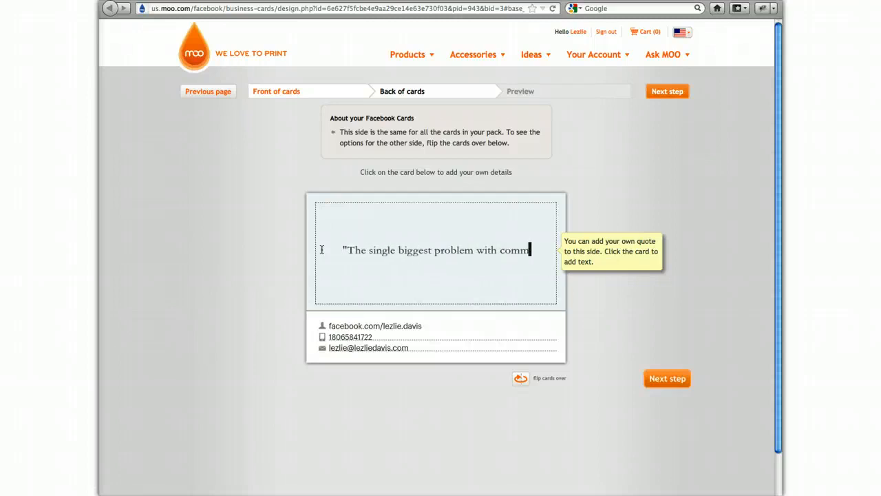
type("unication is the i")
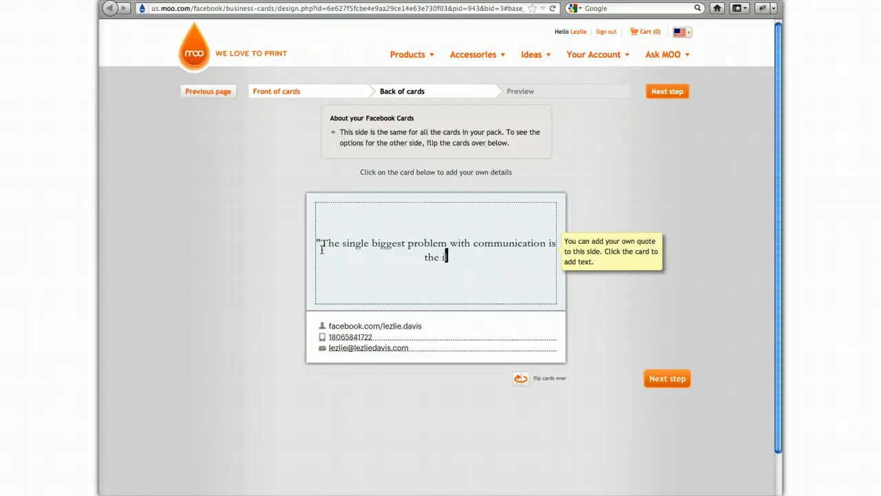
type("llusion that it h")
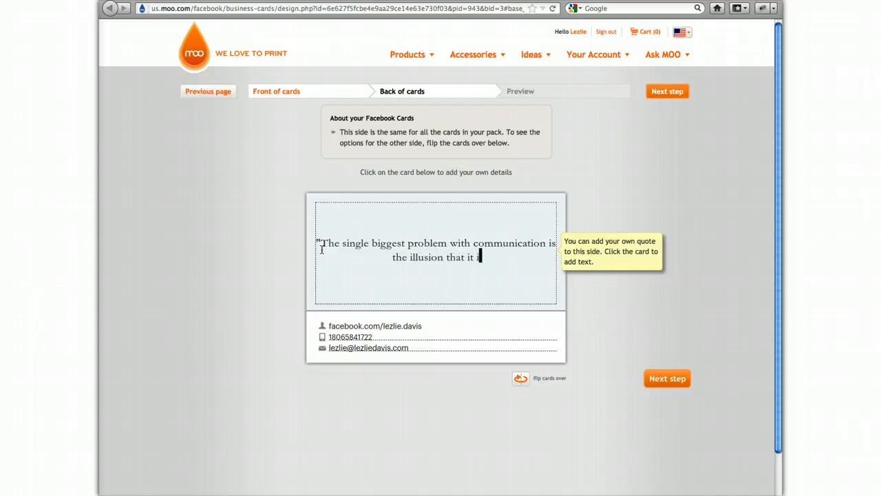
type("as tak")
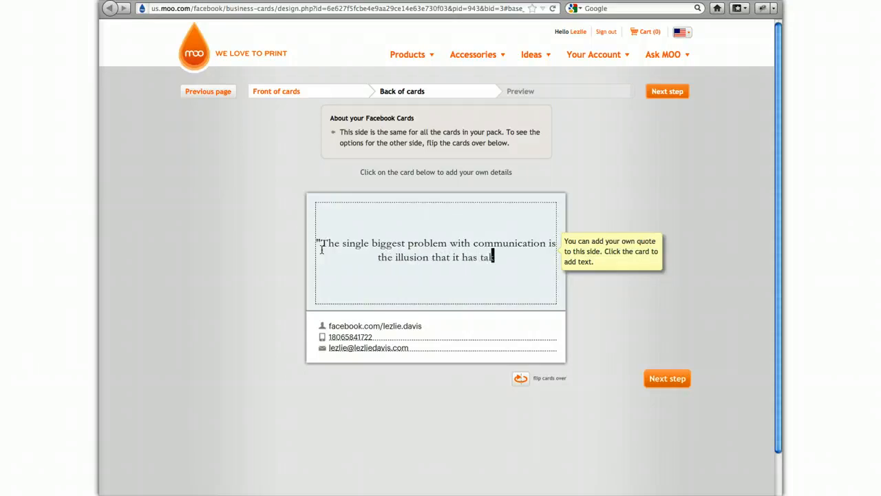
type("en place.")
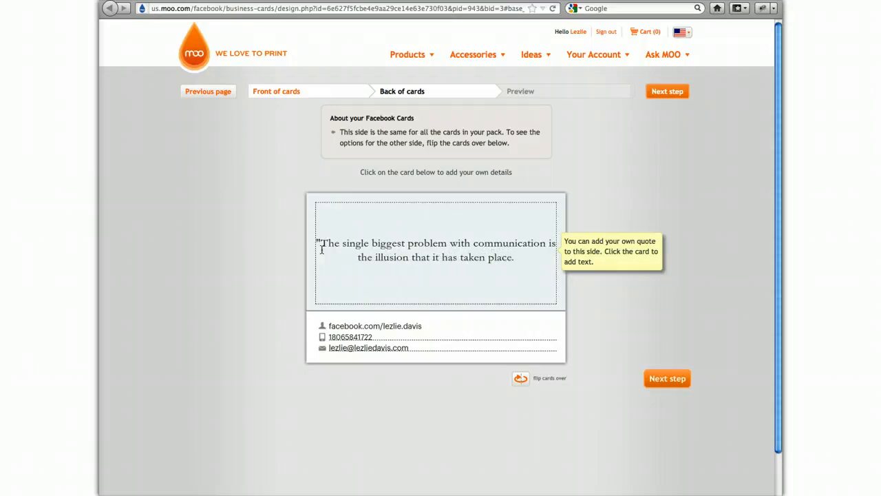
key("Return")
type("George Be")
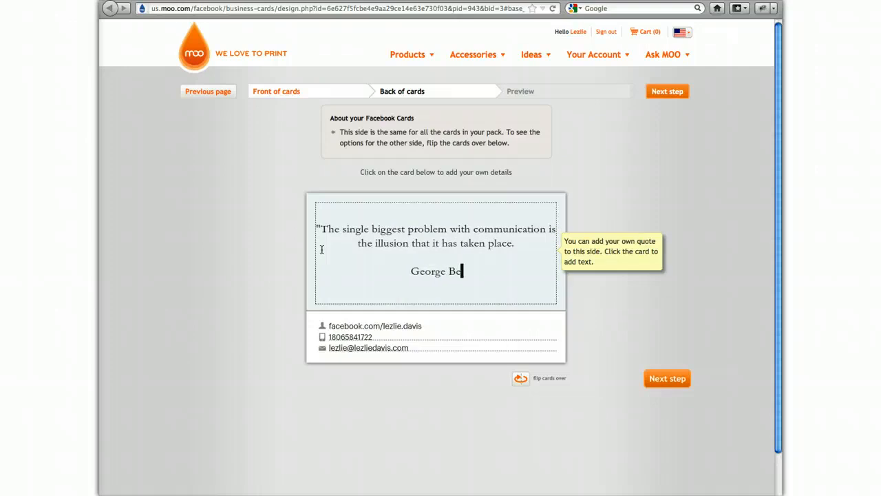
type("rnard Shaw")
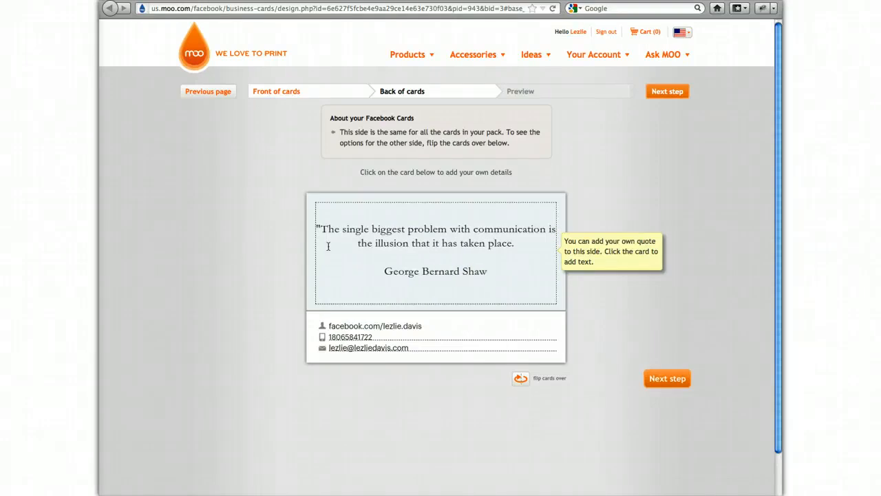
left_click(514, 242)
type("\"")
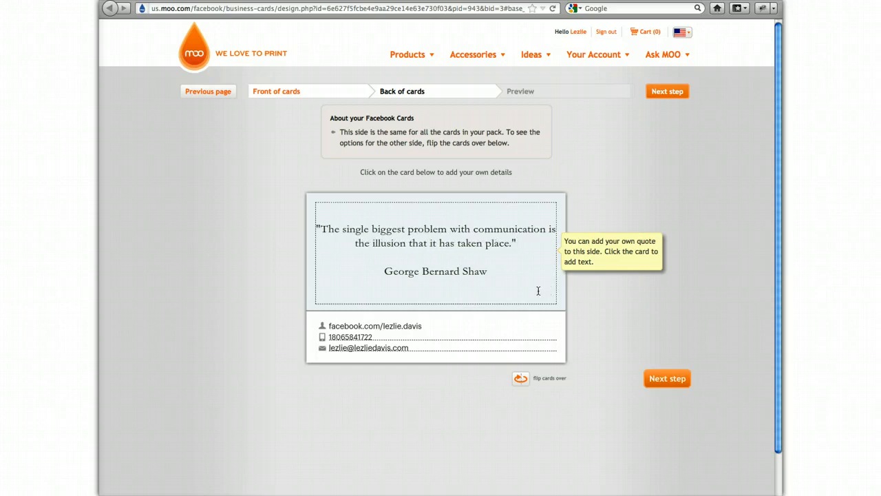
Capitalize the word Communication in the quote and remove the extra spacing before it.
left_click(474, 229)
type("C")
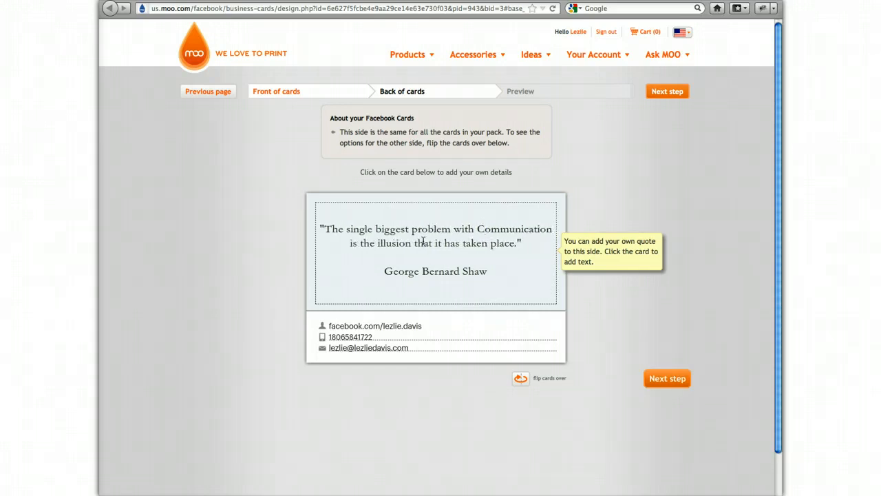
left_click(417, 228)
key("BackSpace")
type("P")
key("BackSpace")
type("p")
left_click(475, 230)
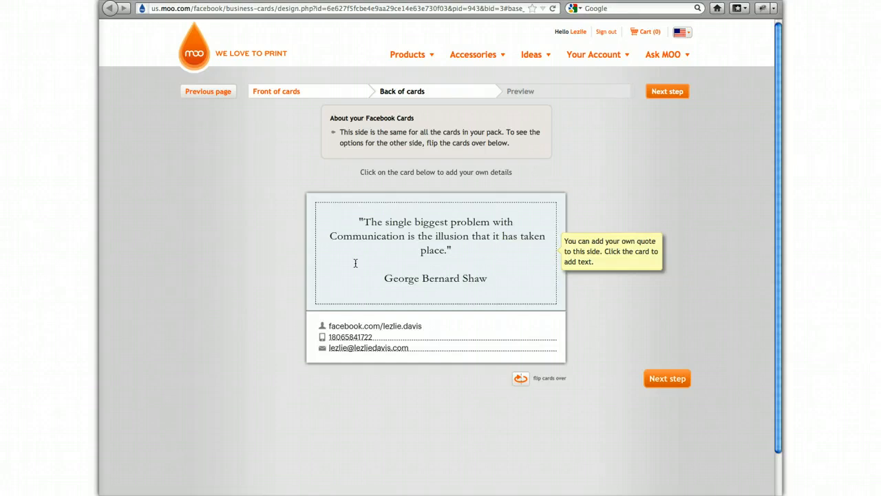
key("BackSpace")
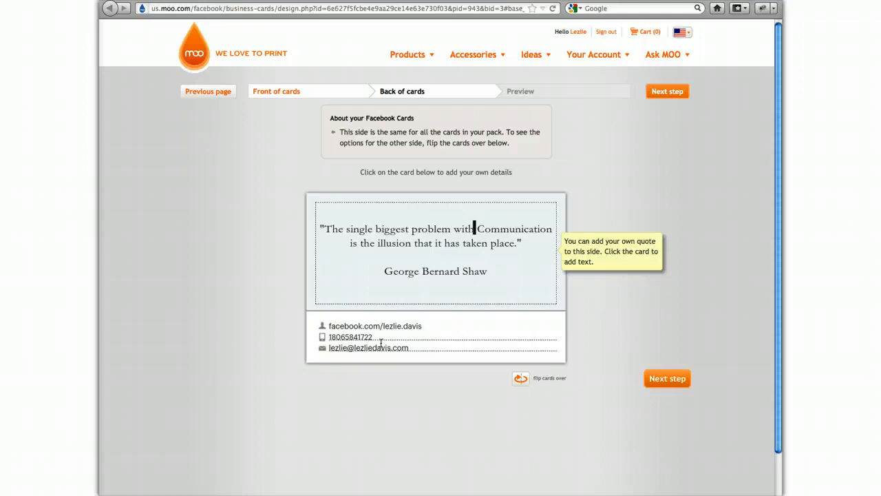
Separate the digit groups of the phone number on the card back with hyphens.
left_click(329, 337)
type("1-")
left_click(348, 336)
type("-")
left_click(362, 336)
type("-")
Flip the card back and forth to compare the front and back designs.
left_click(521, 379)
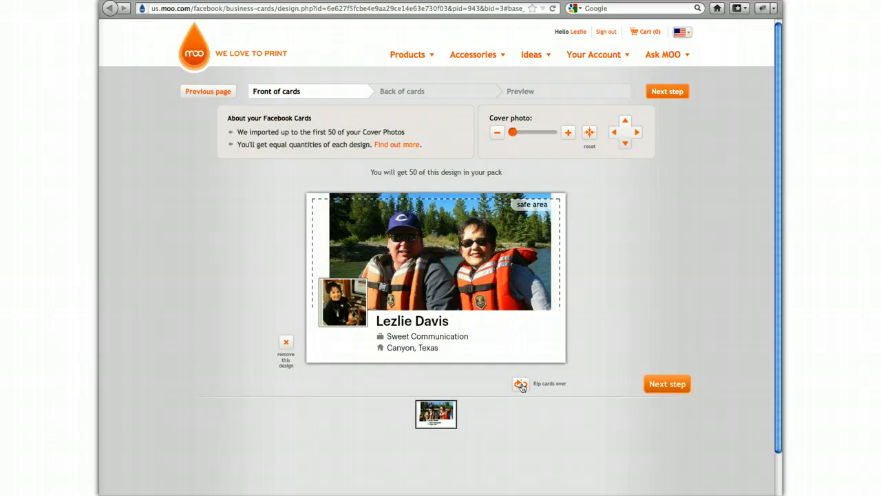
left_click(521, 386)
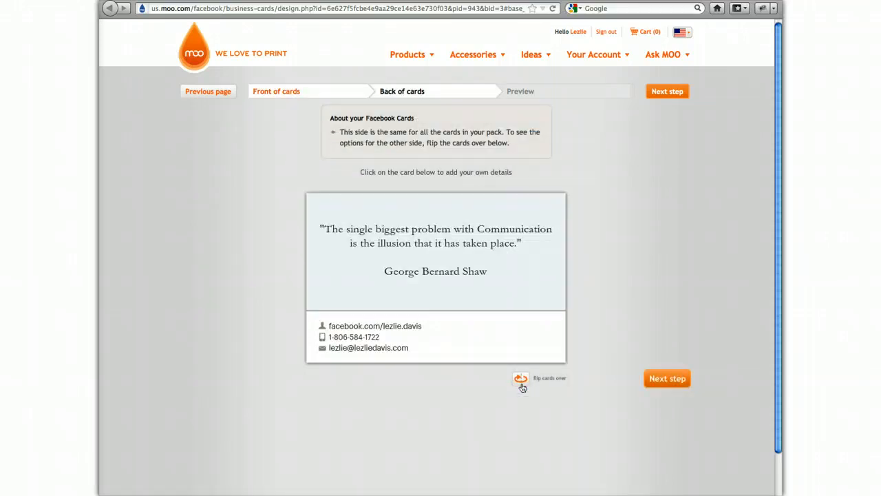
left_click(521, 385)
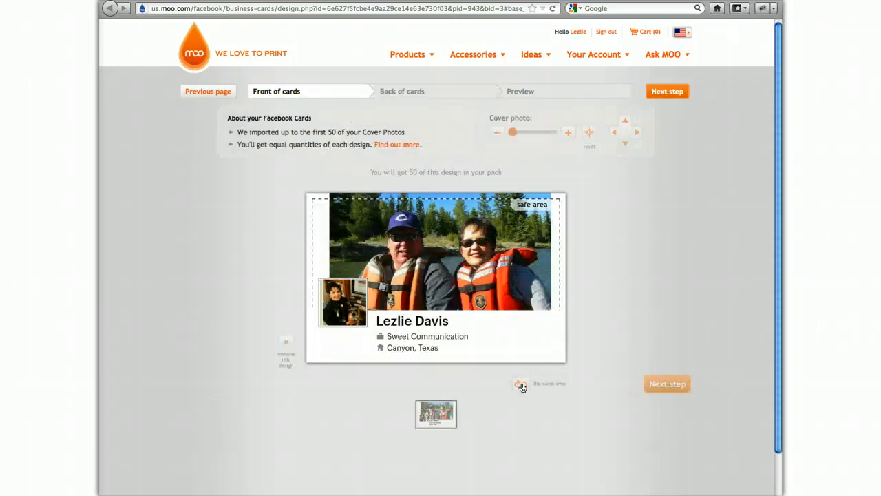
left_click(521, 386)
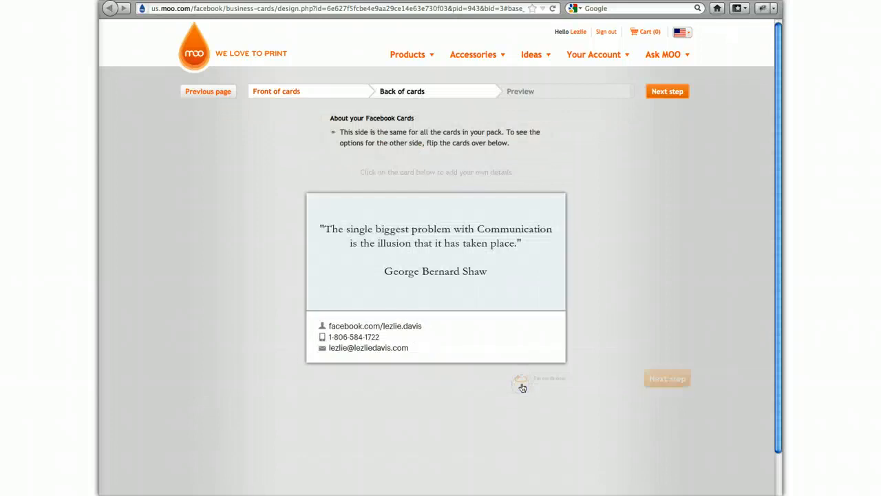
Shift the quote and its attribution slightly lower in the text area on the card back.
left_click(385, 210)
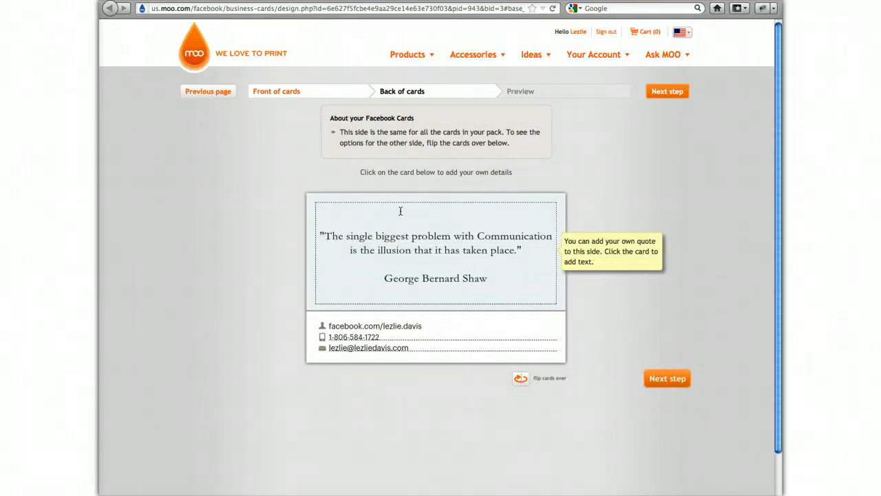
left_click(376, 197)
left_click(496, 334)
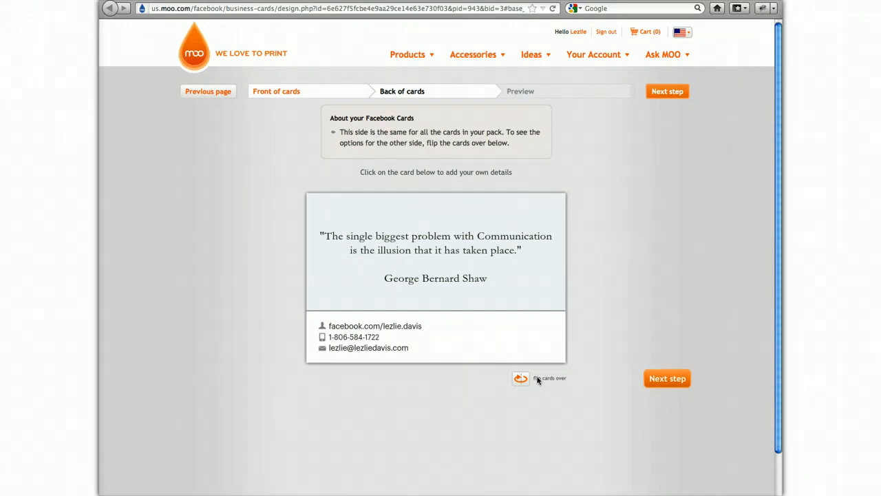
Check both sides of the card and advance to the preview to review the finished design.
left_click(521, 380)
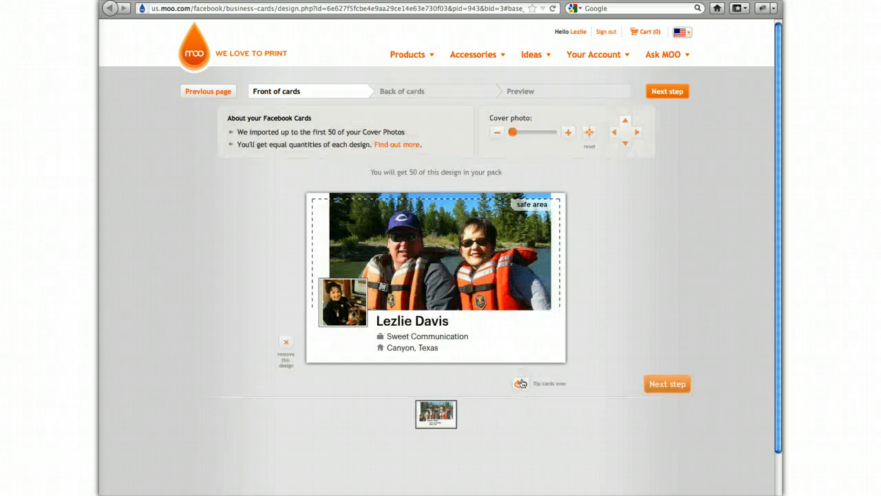
left_click(521, 385)
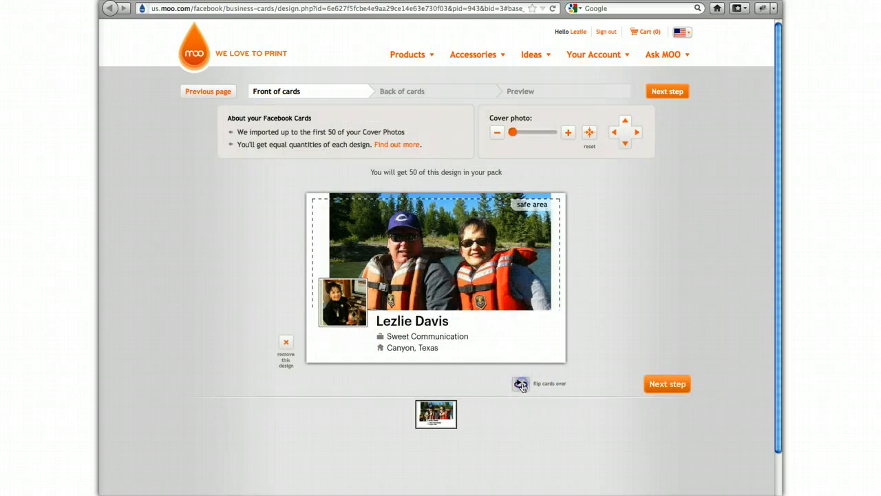
left_click(670, 380)
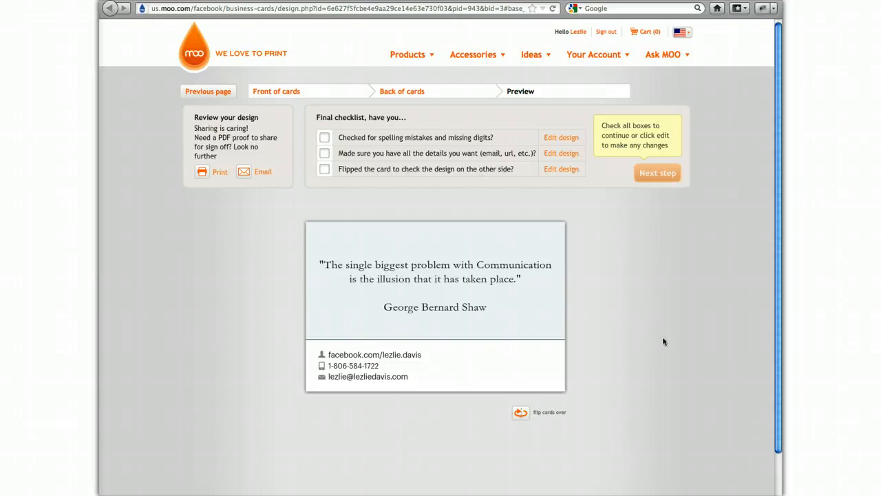
left_click(519, 413)
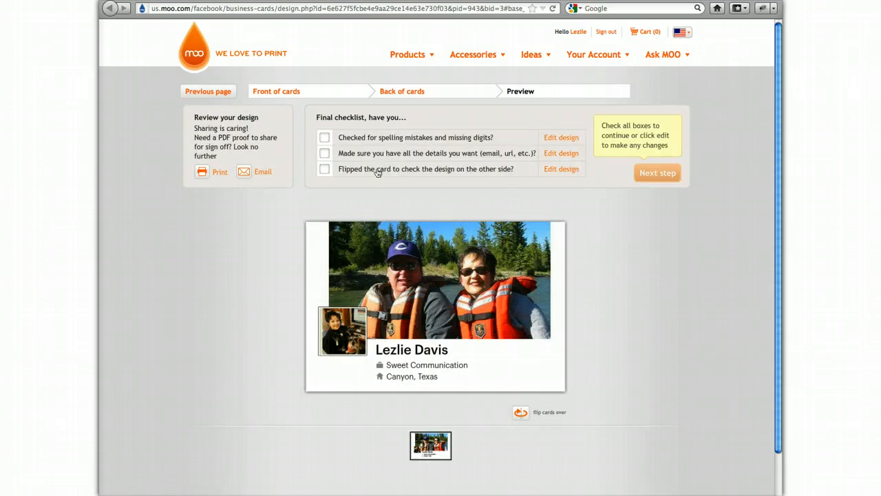
Reopen the design for editing and replace the location line on the card front with SweetCommunicationLLC.com.
left_click(558, 137)
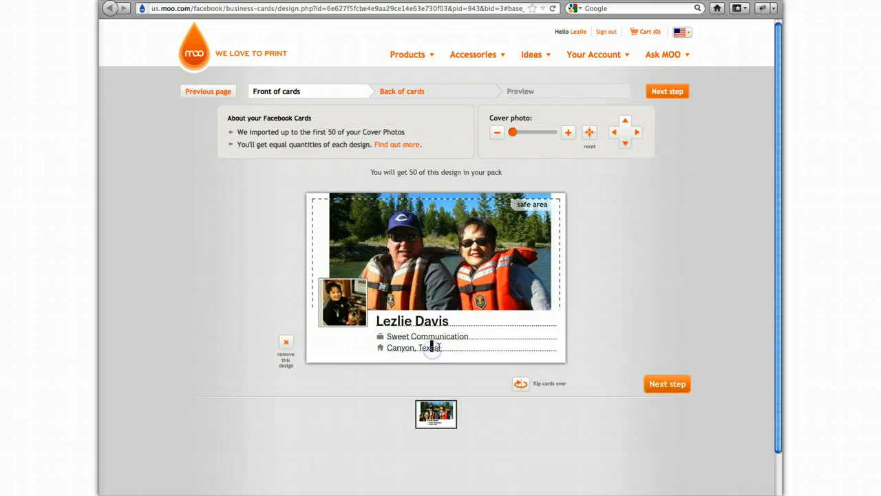
left_click_drag(432, 350, 389, 352)
key("BackSpace")
type("Bos")
key("BackSpace")
key("BackSpace")
key("BackSpace")
type("SweetCommunicationLLC.com")
left_click(424, 375)
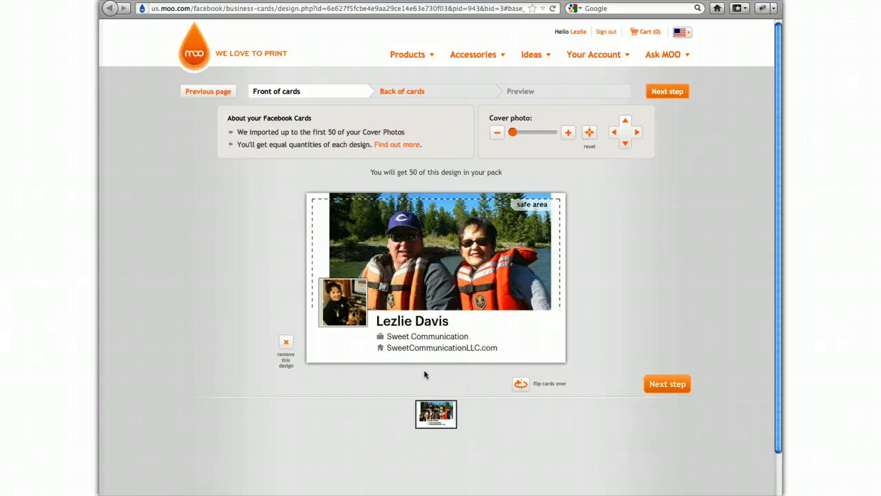
Compare the card's back and front once more, and advance the design to the preview stage.
left_click(521, 386)
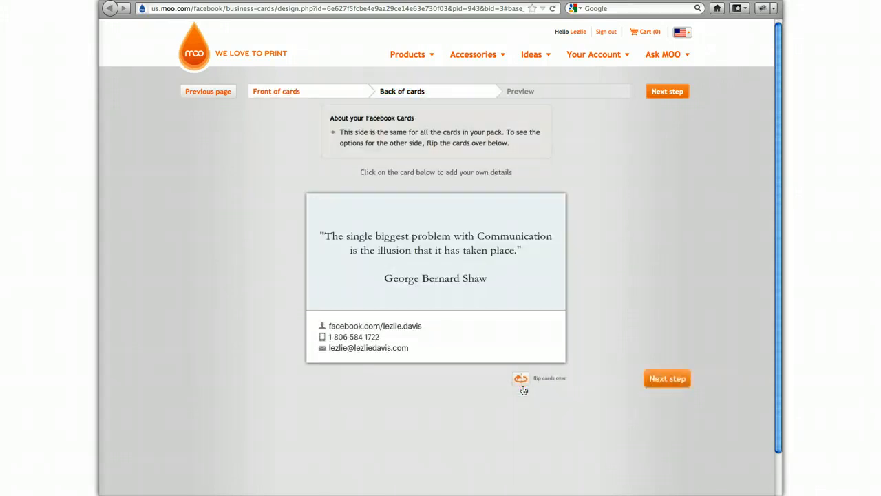
left_click(520, 380)
left_click(659, 384)
left_click(659, 384)
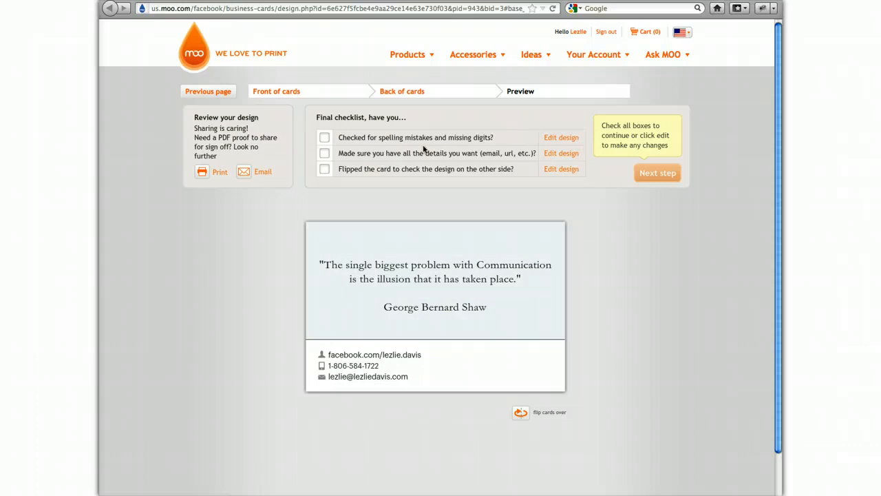
Confirm all three final checklist items, check the card's other side, and add the finished cards to the cart.
left_click(324, 137)
left_click(324, 153)
left_click(325, 169)
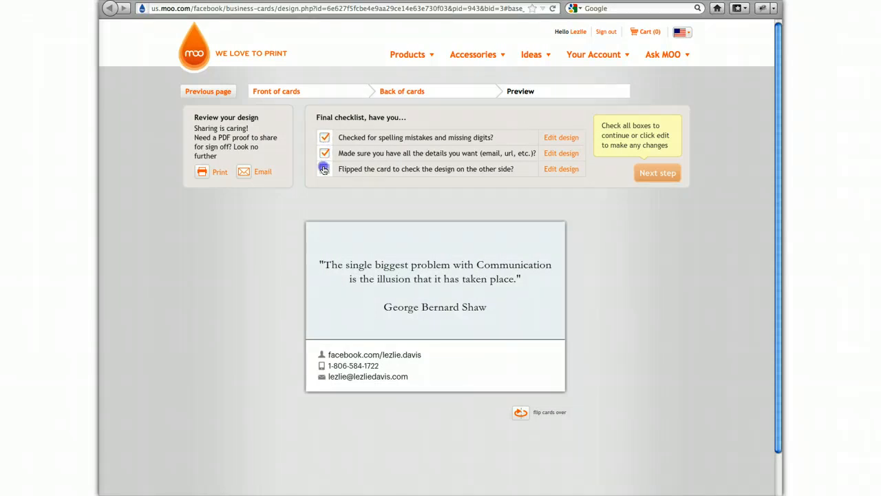
left_click(520, 413)
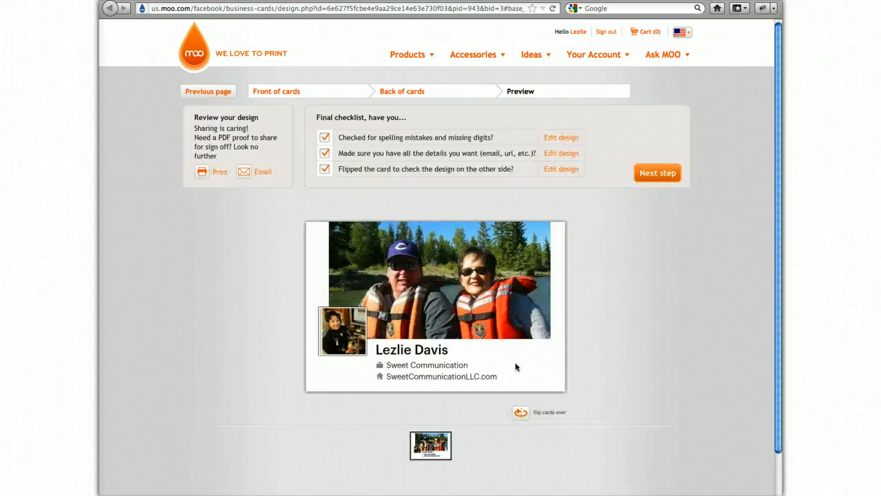
left_click(657, 173)
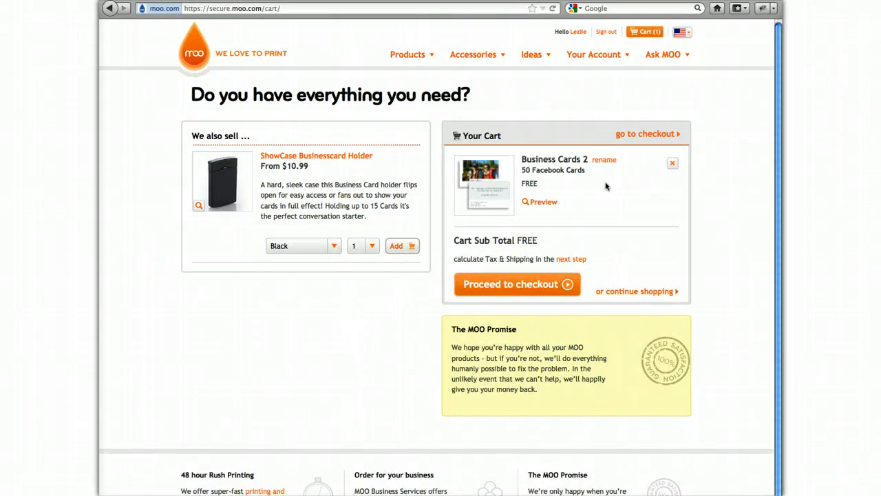
Check out the cart with free Standard shipping to United States, state TX, and continue to the shipping address.
left_click(530, 285)
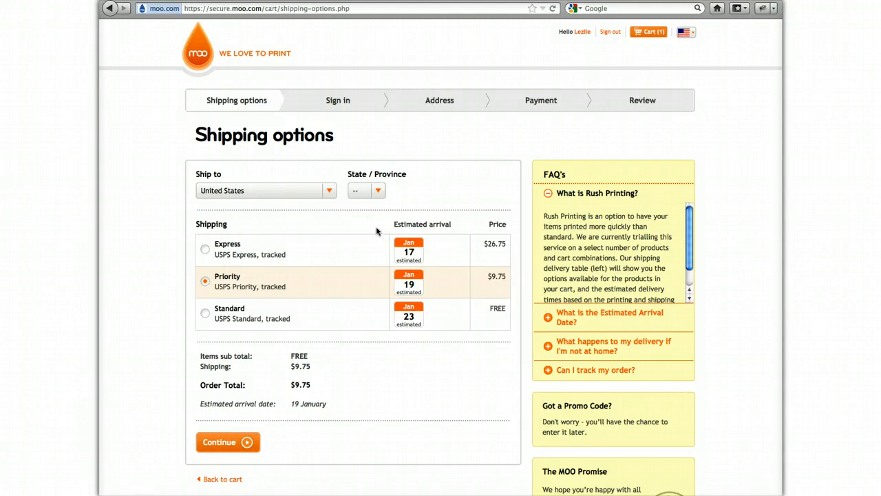
left_click(205, 313)
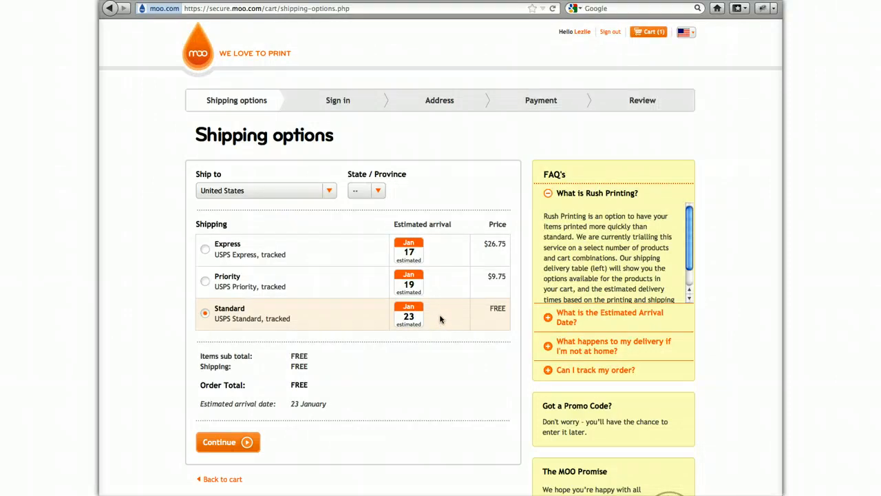
left_click(214, 444)
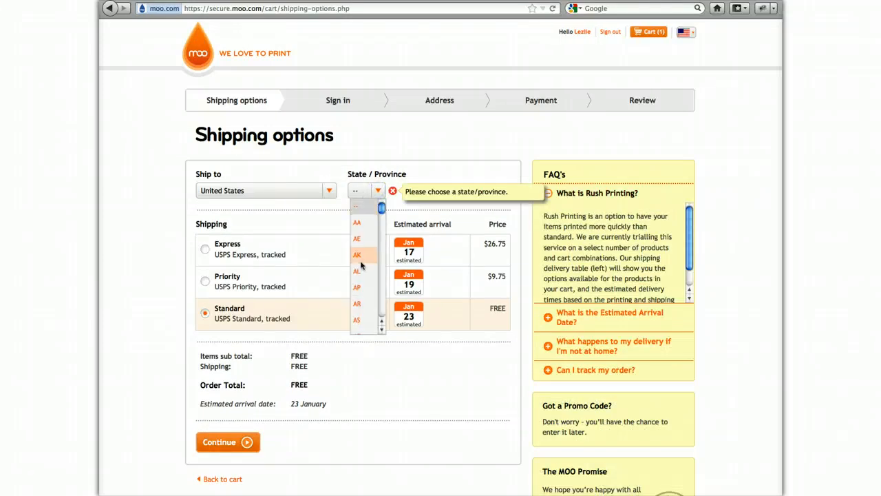
scroll(360, 260, "down", 15)
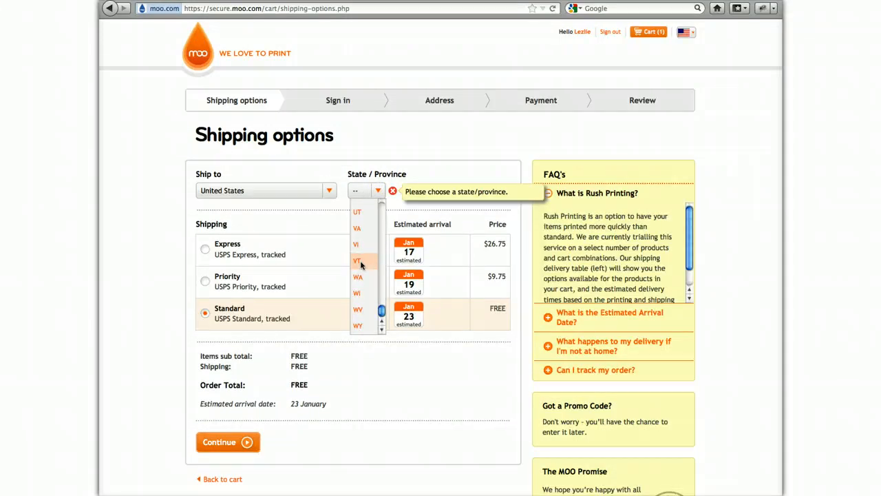
mouse_move(380, 310)
left_mouse_down()
mouse_move(380, 279)
mouse_move(380, 298)
left_mouse_up()
left_click(356, 291)
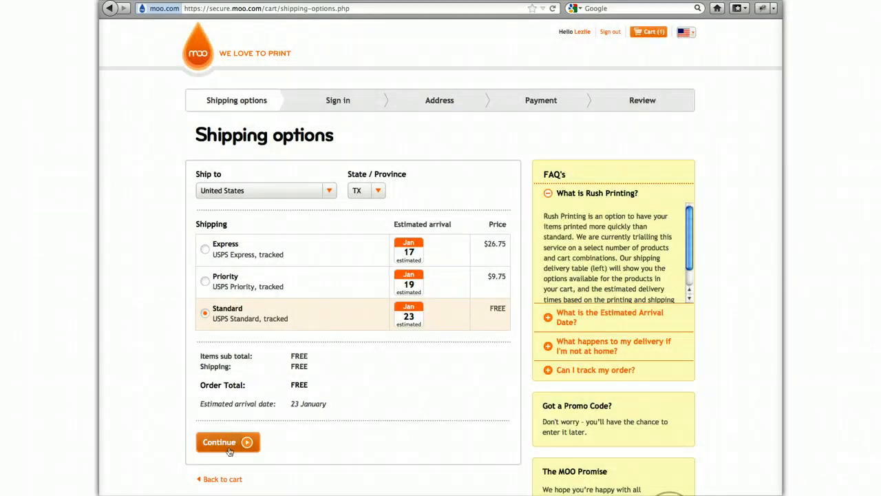
left_click(229, 448)
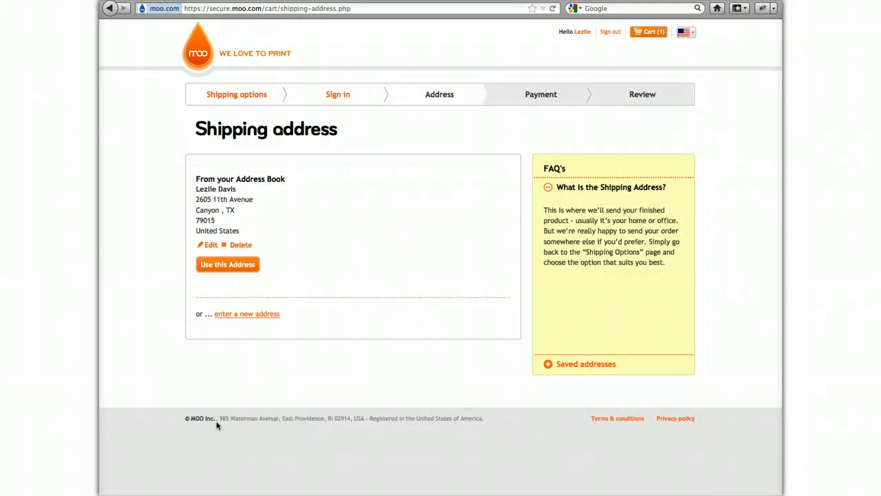
Ship to the saved address, continue past the payment details, and place the order after reviewing it.
left_click(232, 269)
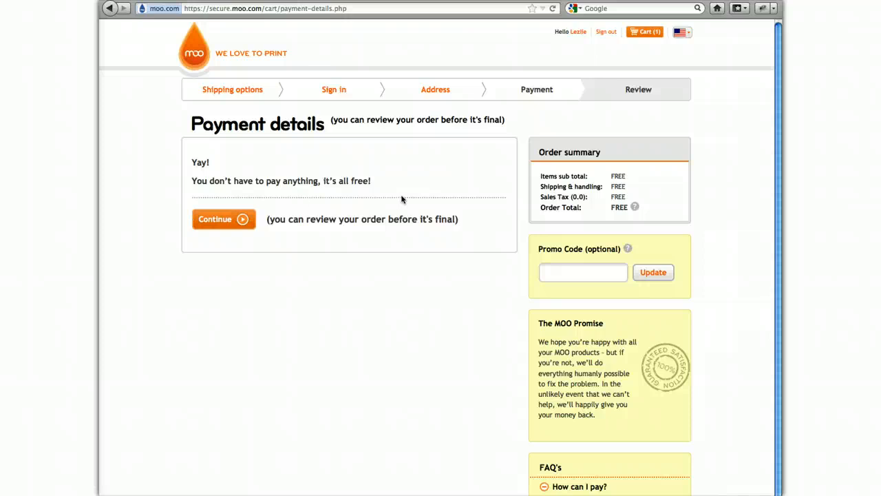
left_click(211, 223)
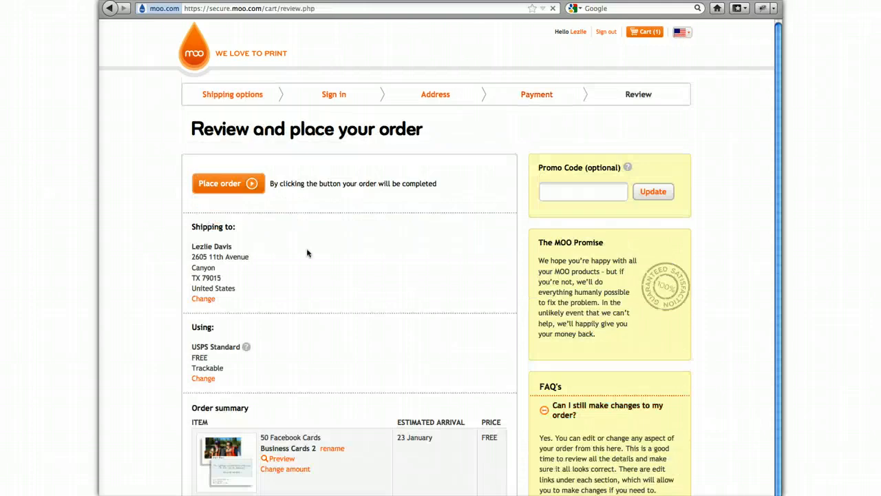
scroll(307, 254, "down", 1)
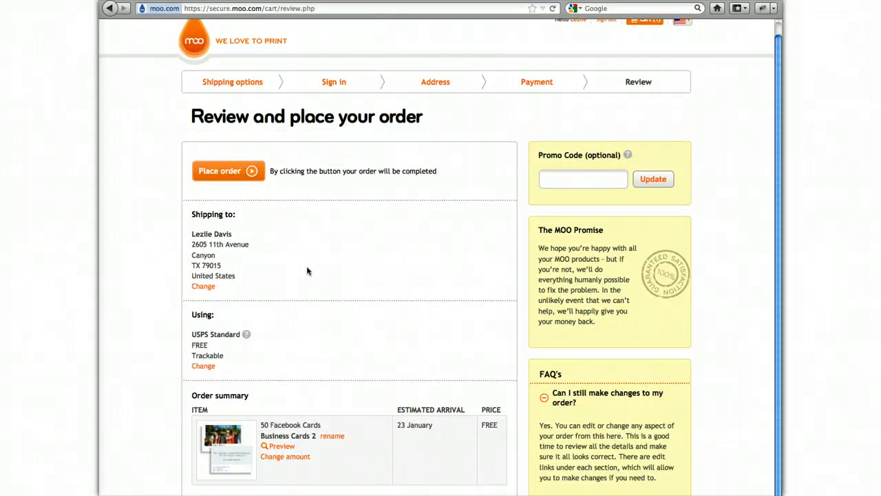
left_click(209, 176)
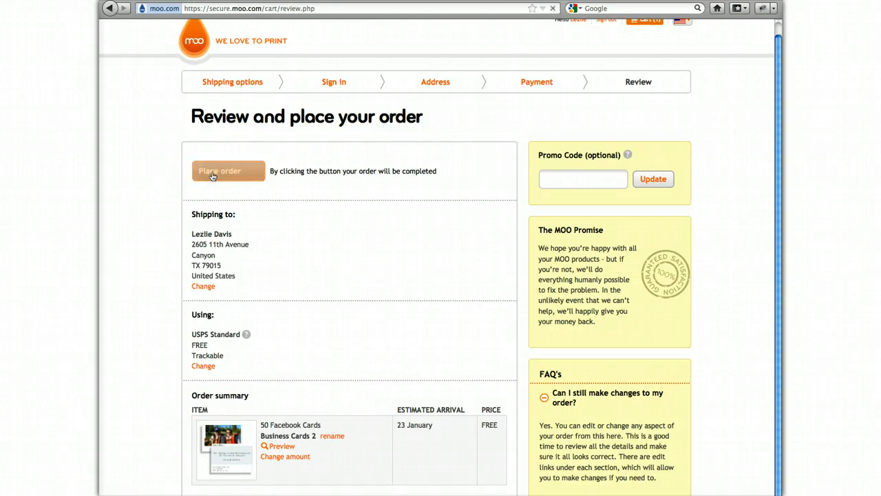